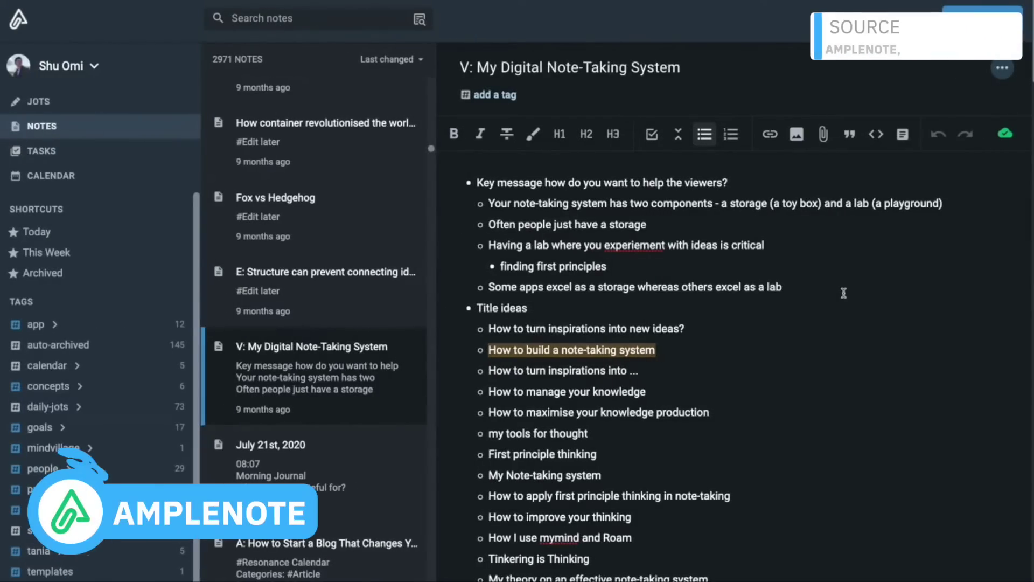
Step: Jump to the daily-jots Jots view, then reopen the note search for 'note'
{"action": "key", "text": "ctrl+o"}
{"action": "type", "text": "jots"}
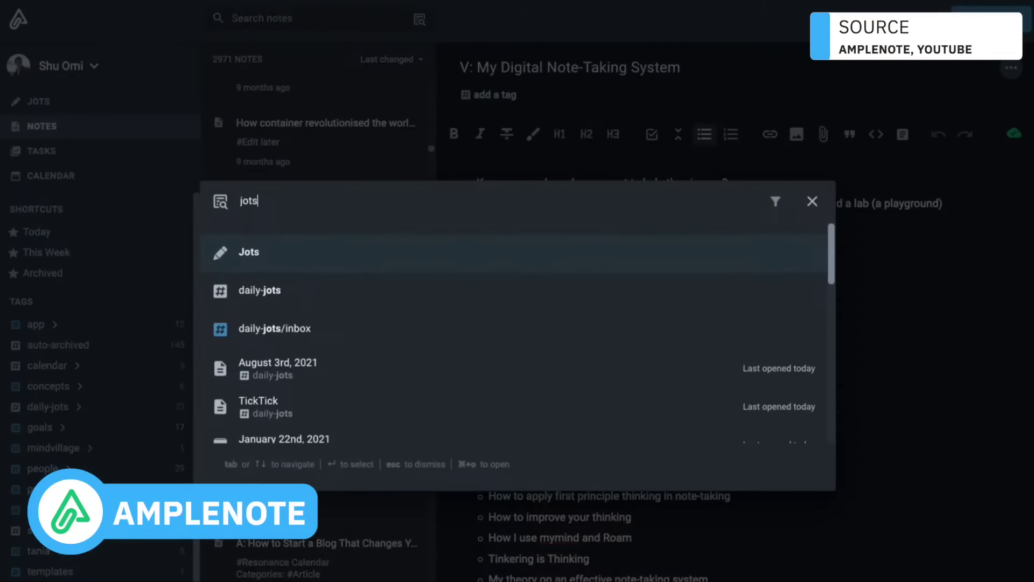
{"action": "key", "text": "Return"}
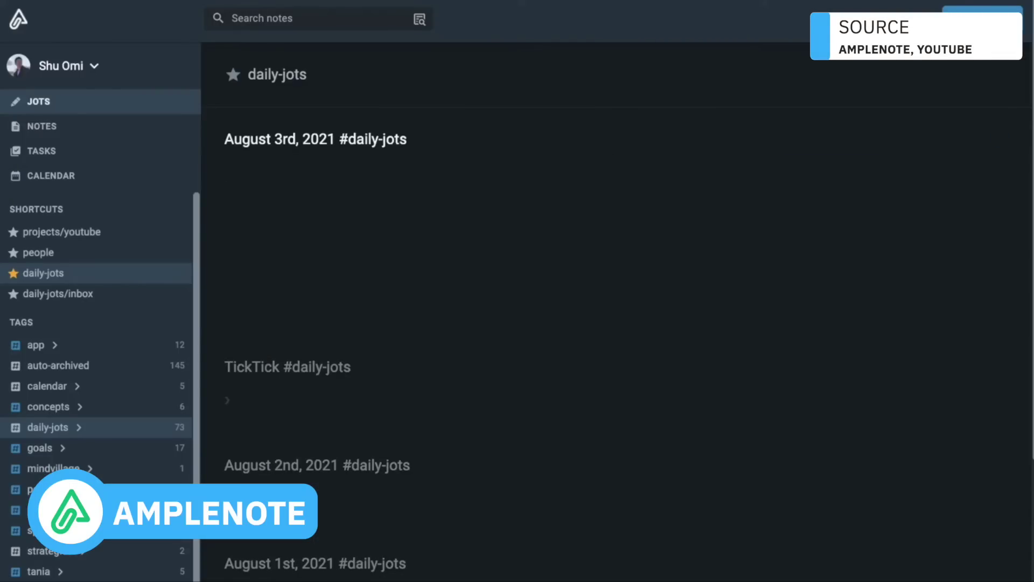
{"action": "key", "text": "ctrl+o"}
{"action": "type", "text": "note"}
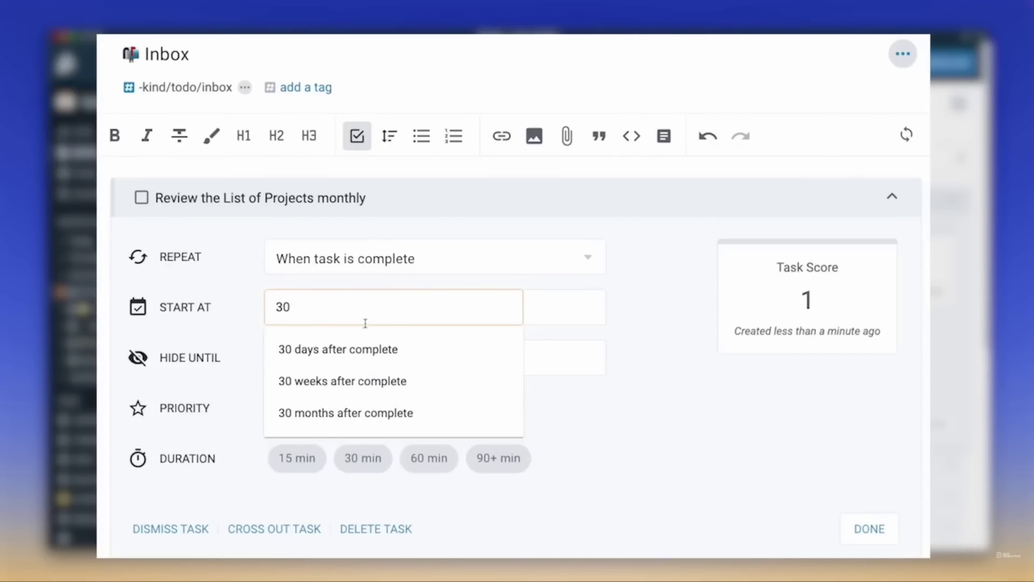
Step: Choose '30 days after complete' as the monthly project-review task's start
{"action": "left_click", "coordinate": [363, 346]}
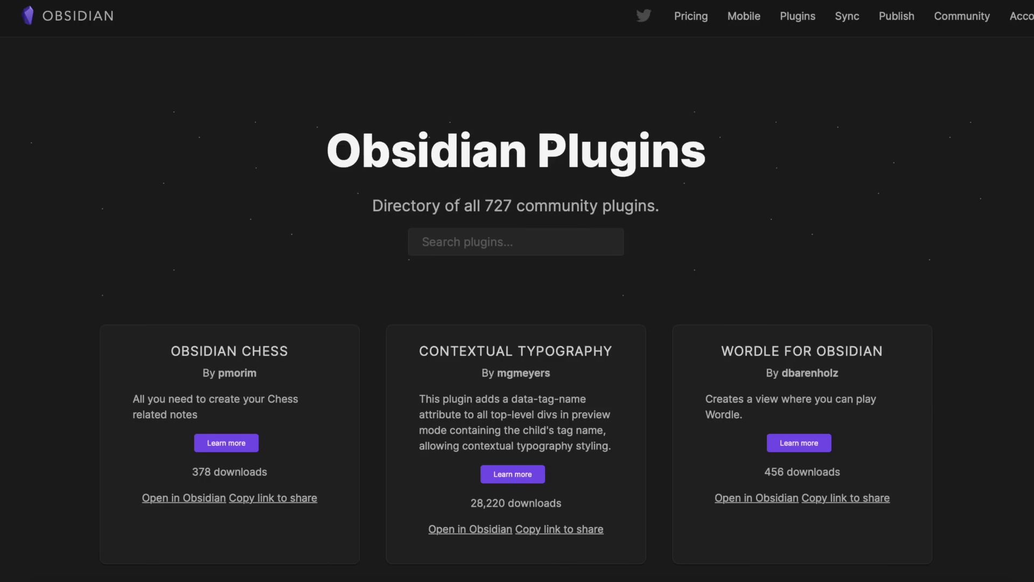
{"action": "scroll", "coordinate": [518, 323], "scroll_direction": "down", "scroll_amount": 10}
{"action": "scroll", "coordinate": [517, 323], "scroll_direction": "down", "scroll_amount": 10}
{"action": "scroll", "coordinate": [517, 323], "scroll_direction": "down", "scroll_amount": 10}
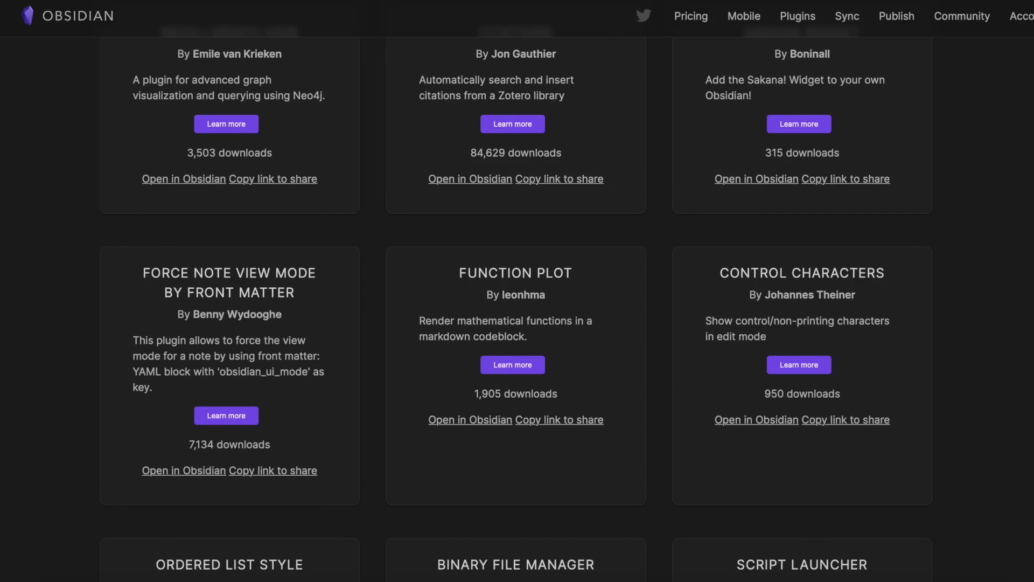
{"action": "scroll", "coordinate": [517, 324], "scroll_direction": "down", "scroll_amount": 10}
{"action": "scroll", "coordinate": [517, 323], "scroll_direction": "down", "scroll_amount": 10}
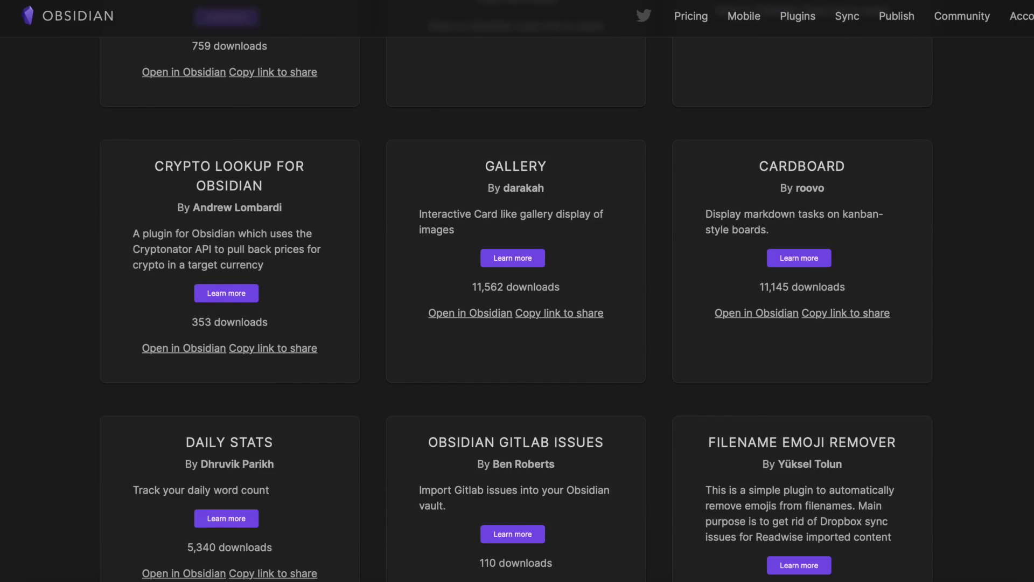
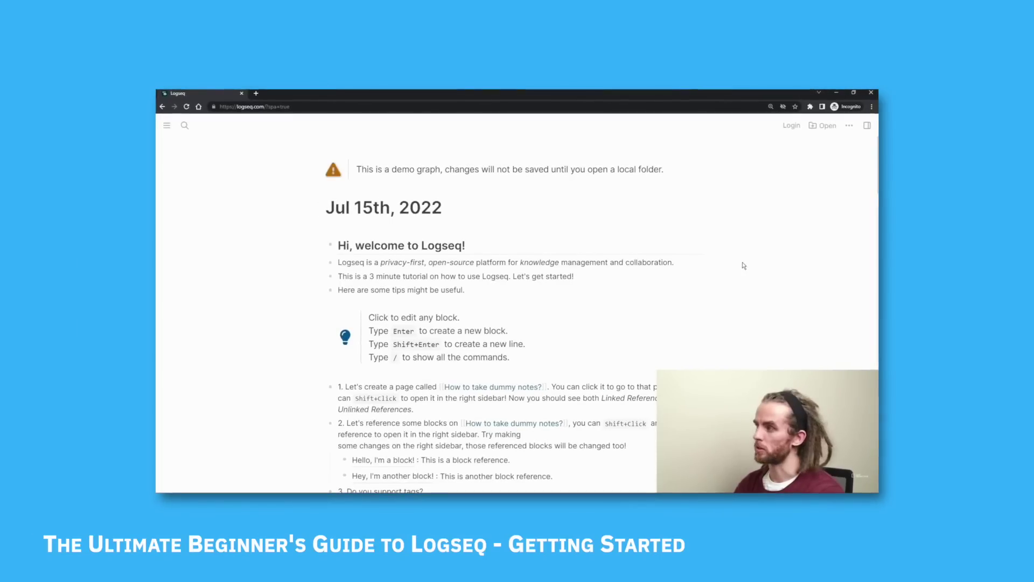
Step: Open Logseq's Select Folder dialog to pick a local folder for the demo graph
{"action": "left_click", "coordinate": [755, 244]}
{"action": "left_click", "coordinate": [828, 125]}
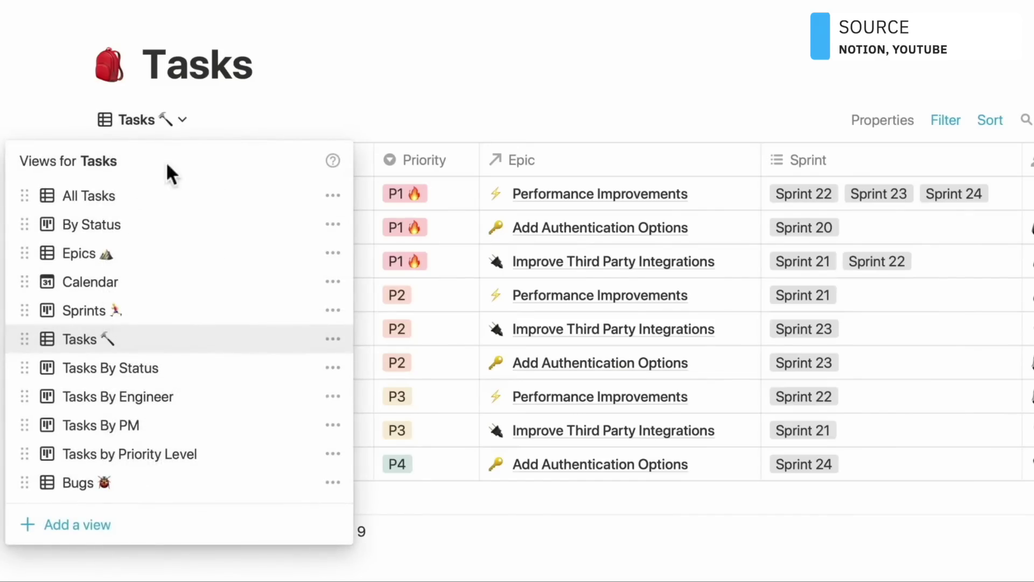
Step: Switch Tasks from Calendar to the By Status board and move Apple Login into Complete
{"action": "left_click", "coordinate": [162, 281]}
{"action": "left_click", "coordinate": [182, 120]}
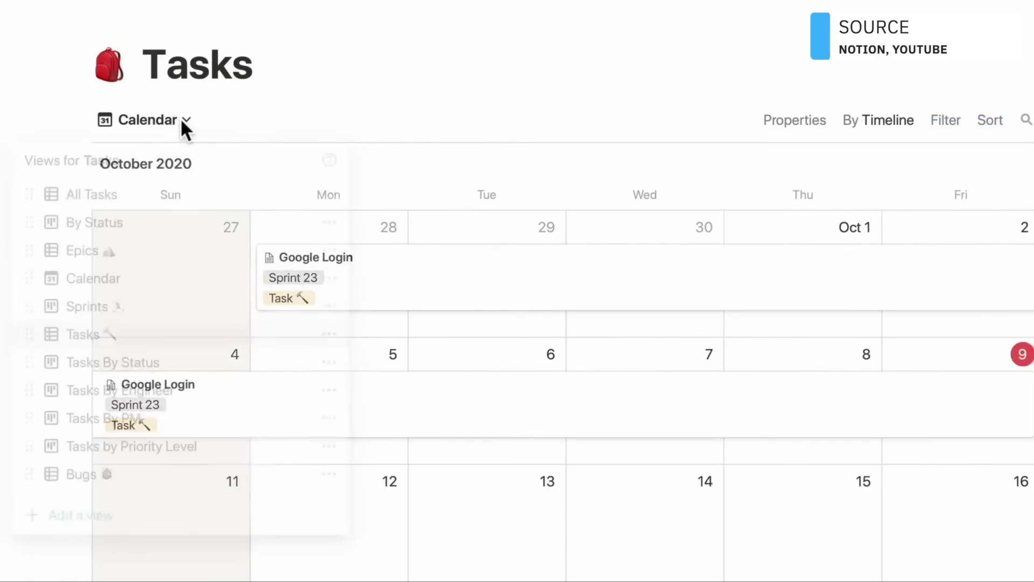
{"action": "left_click", "coordinate": [144, 224]}
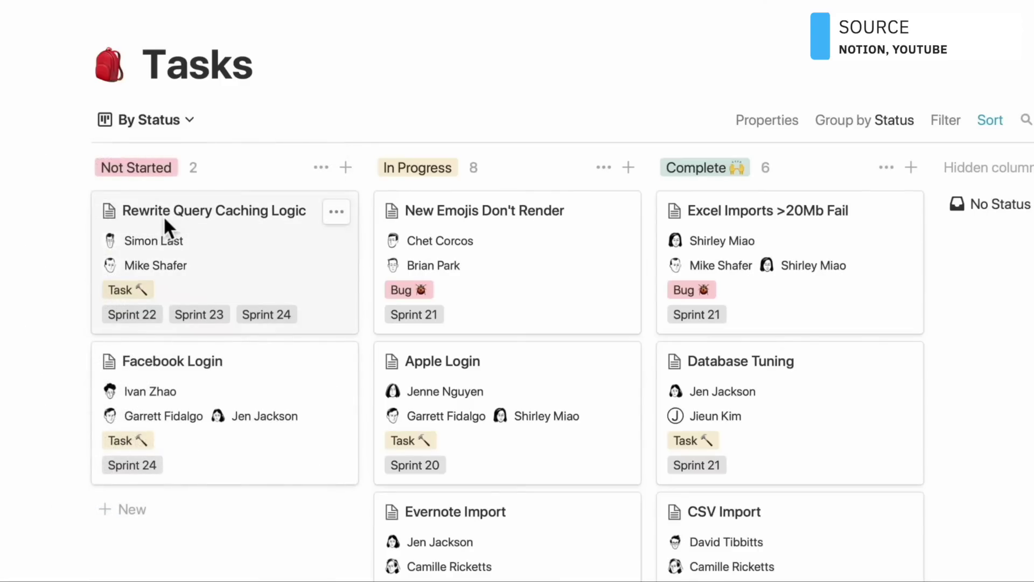
{"action": "left_click_drag", "start_coordinate": [712, 219], "coordinate": [713, 220]}
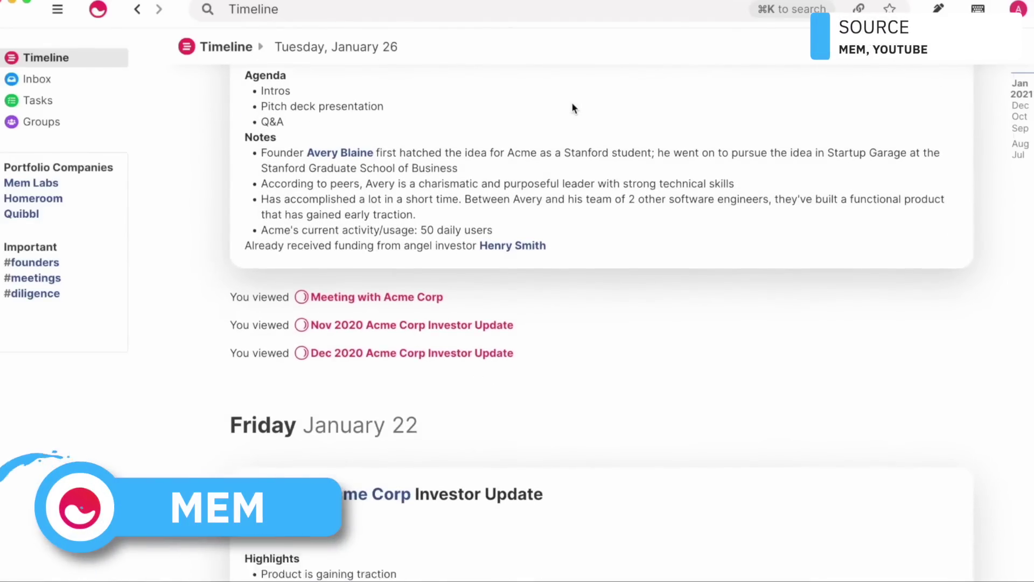
{"action": "scroll", "coordinate": [571, 102], "scroll_direction": "down", "scroll_amount": 2}
{"action": "scroll", "coordinate": [571, 102], "scroll_direction": "up", "scroll_amount": 2}
{"action": "scroll", "coordinate": [572, 102], "scroll_direction": "up", "scroll_amount": 4}
{"action": "scroll", "coordinate": [571, 102], "scroll_direction": "up", "scroll_amount": 2}
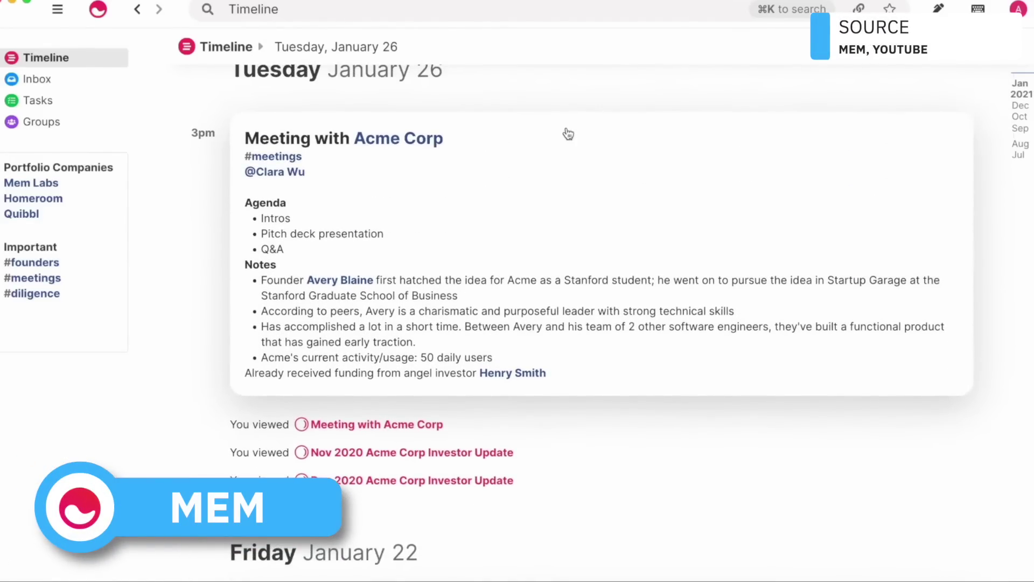
{"action": "scroll", "coordinate": [563, 163], "scroll_direction": "up", "scroll_amount": 3}
{"action": "scroll", "coordinate": [564, 162], "scroll_direction": "up", "scroll_amount": 3}
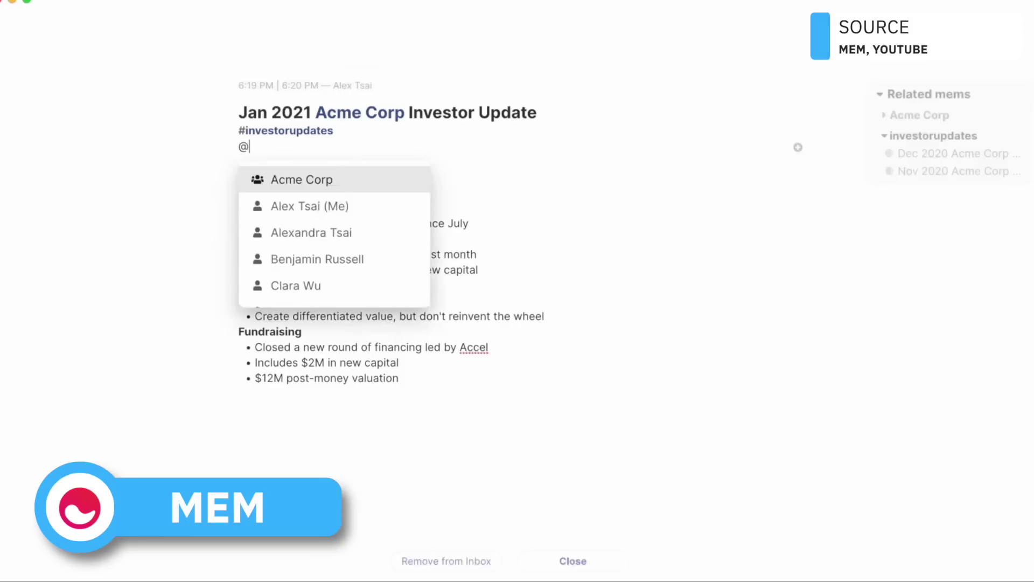
{"action": "type", "text": "Benj"}
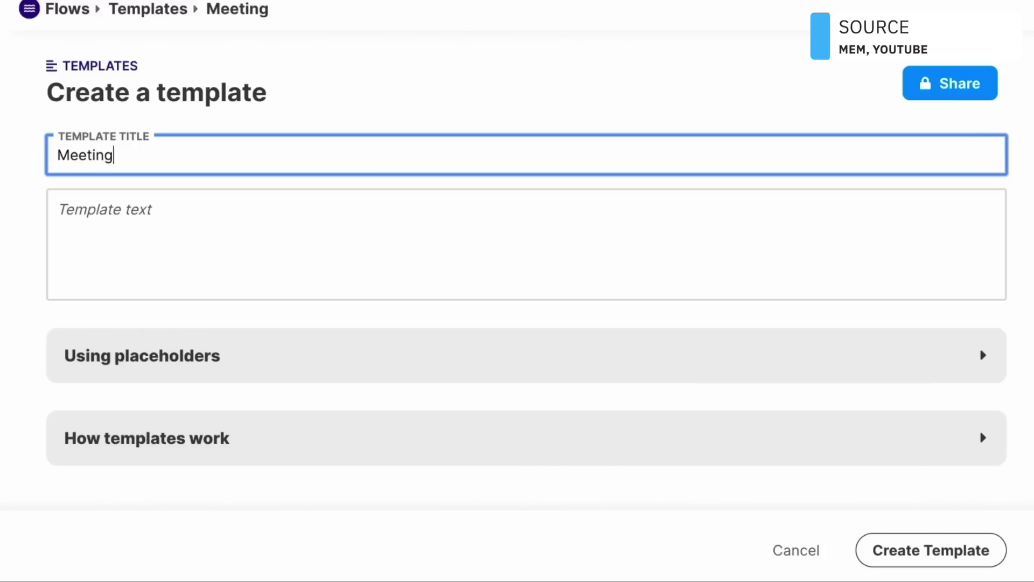
Step: Move the cursor into the new mem's template body text
{"action": "key", "text": "Tab"}
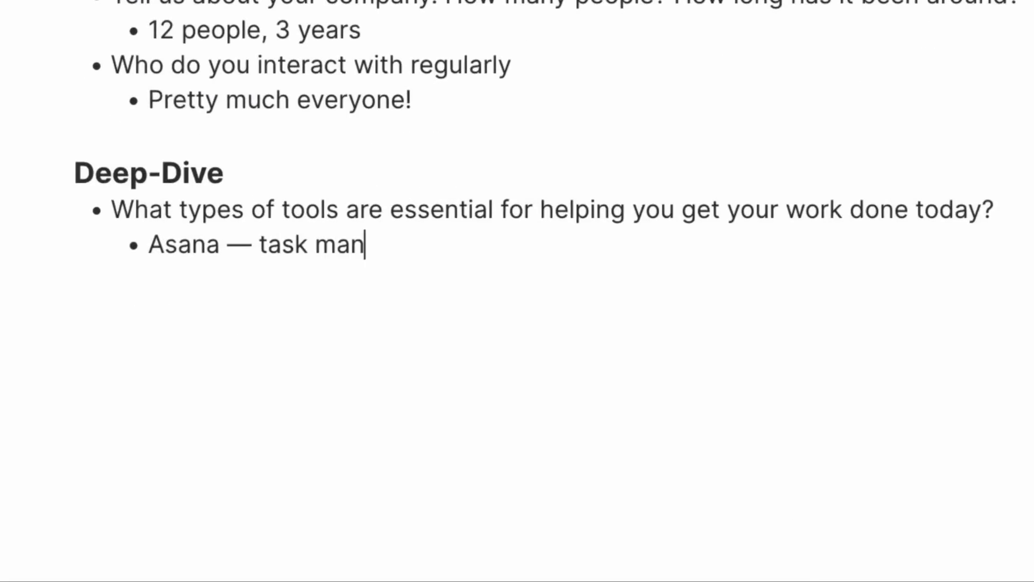
{"action": "type", "text": "/Questions - Tas"}
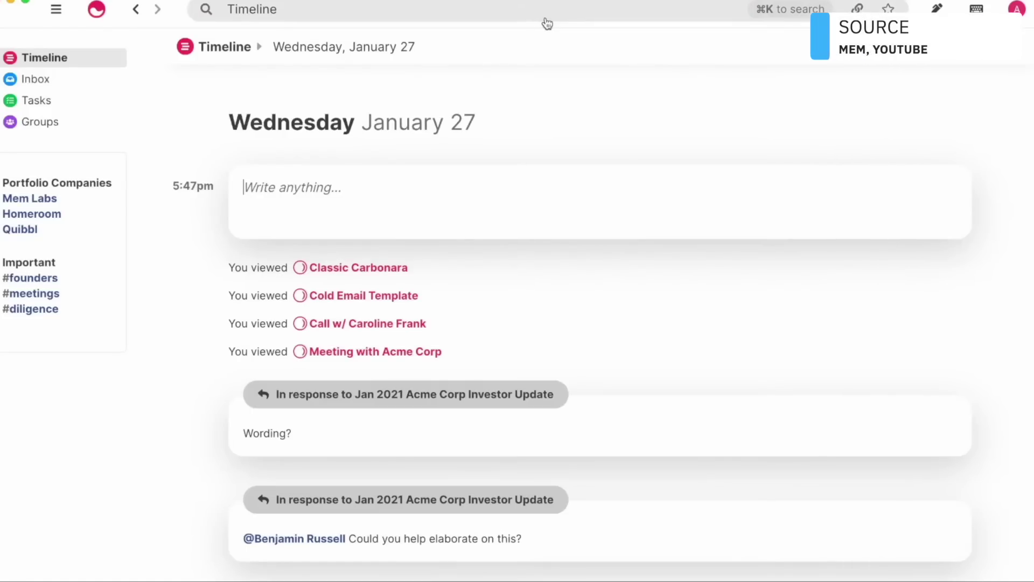
Step: Search mems for 'January 14', jump to that entry, then reopen search for #investorupdates
{"action": "left_click", "coordinate": [547, 16]}
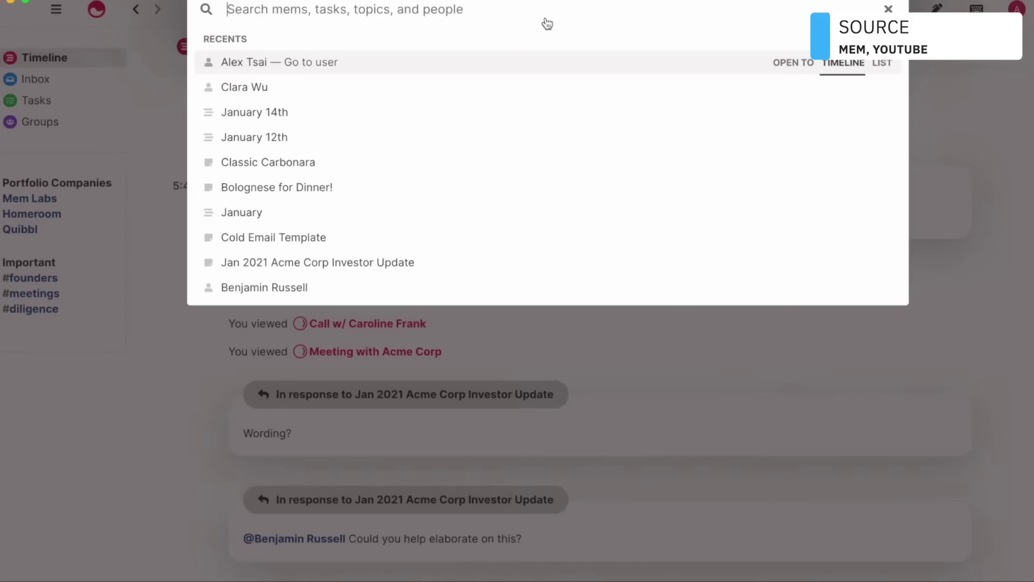
{"action": "type", "text": "January 14"}
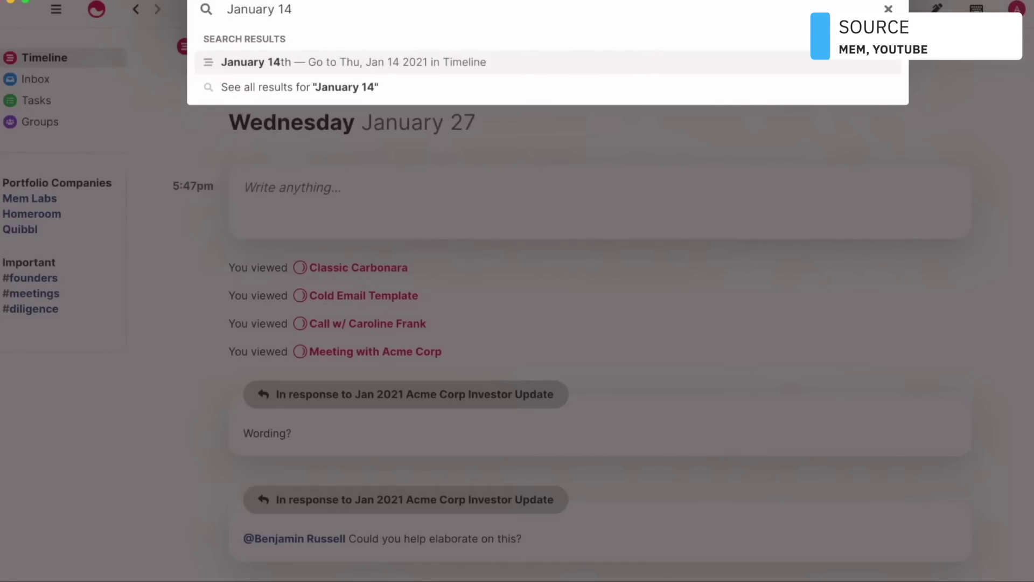
{"action": "key", "text": "Return"}
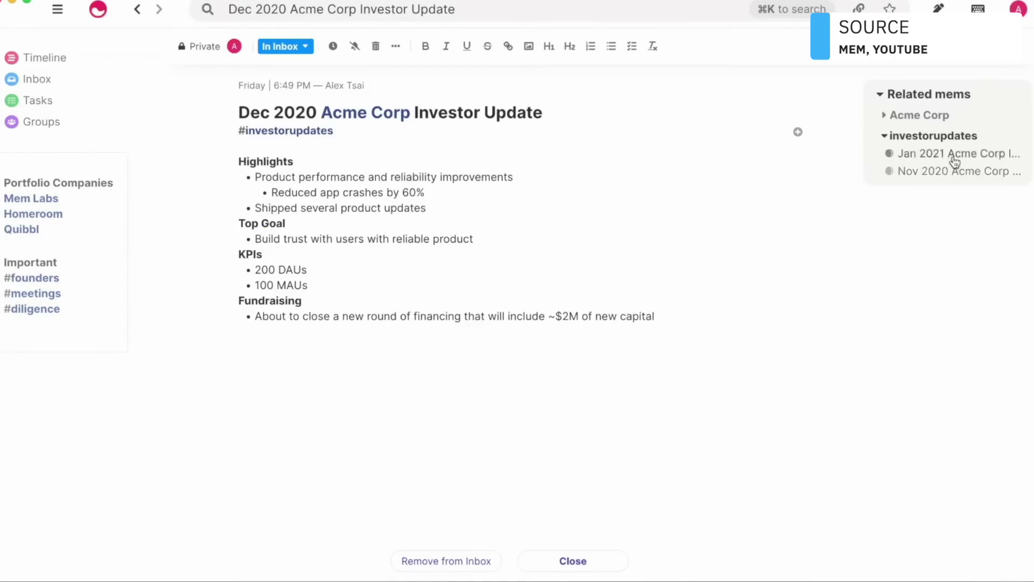
{"action": "key", "text": "super+k"}
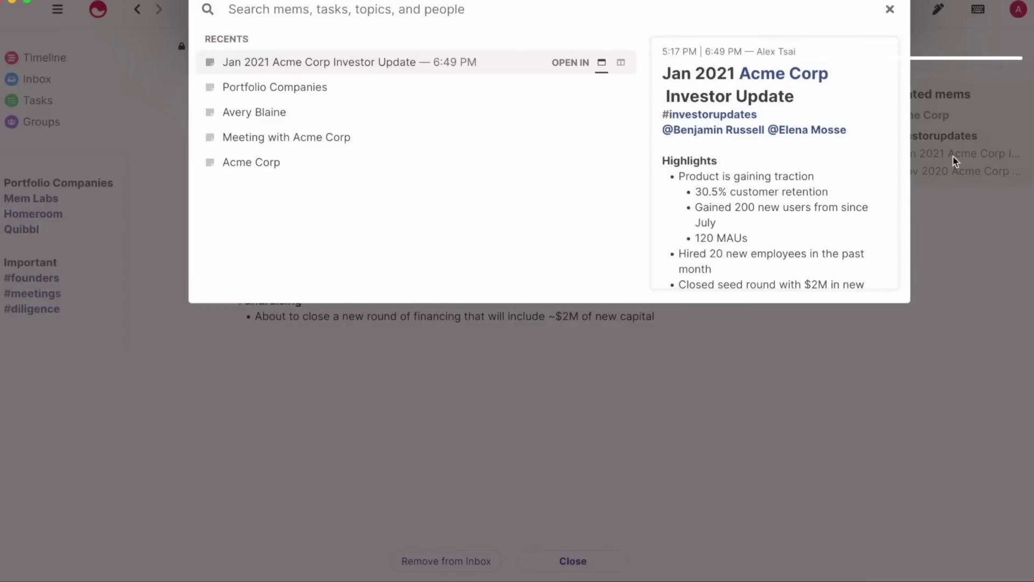
{"action": "type", "text": "#inveupda"}
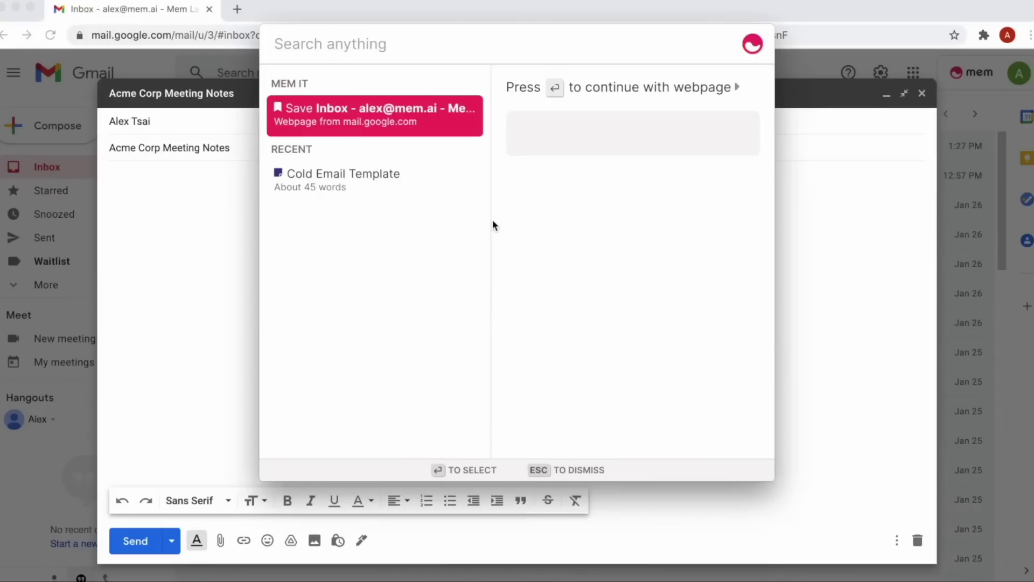
{"action": "type", "text": "Meeting with"}
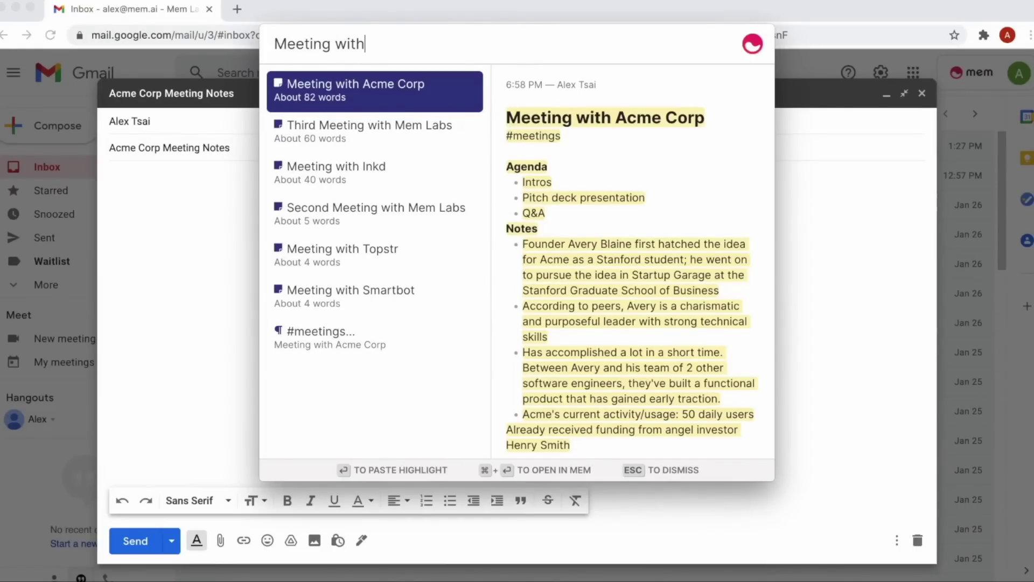
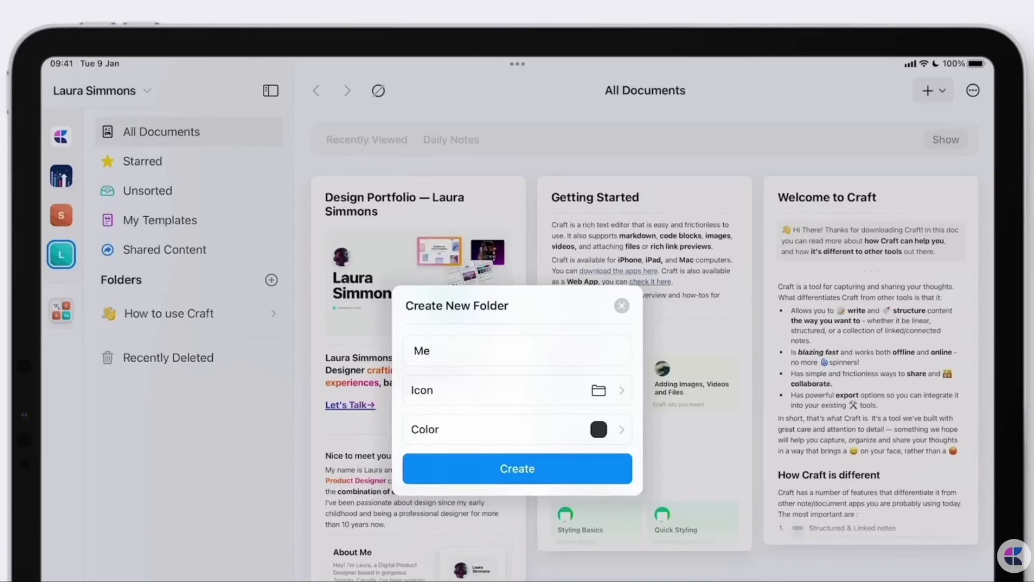
Step: Bring up the Choose an Icon picker for the new Craft folder 'Me'
{"action": "left_click", "coordinate": [518, 390]}
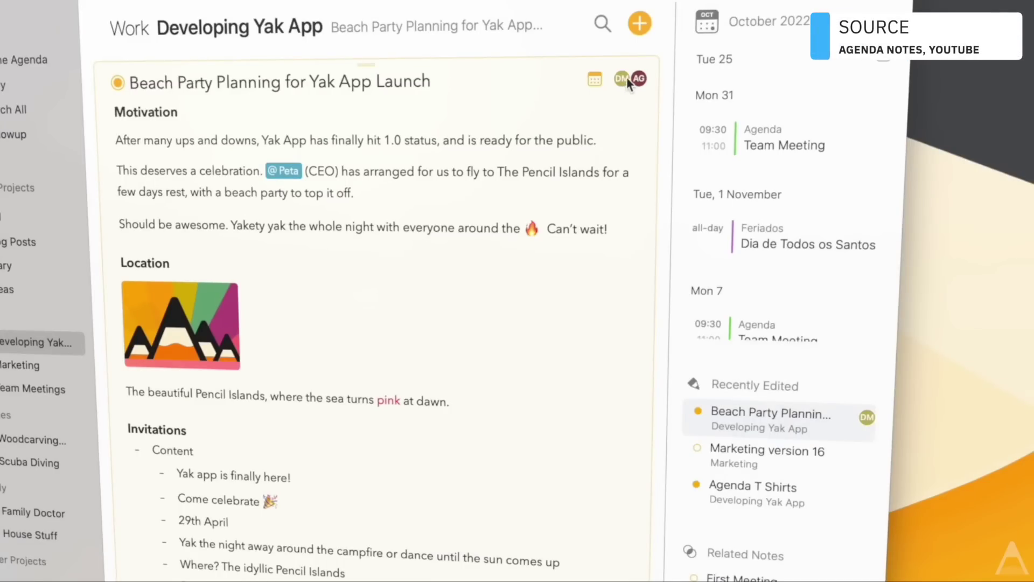
Step: Show the participants of the Agenda note 'Beach Party Planning for Yak App Launch'
{"action": "left_click", "coordinate": [626, 78]}
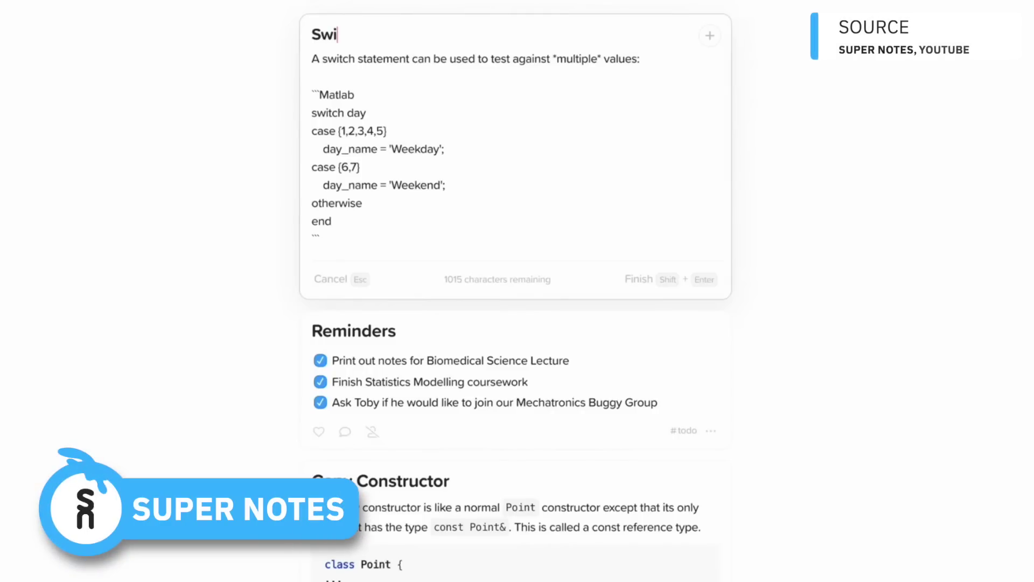
{"action": "type", "text": "tch Statemen"}
Step: Save the Switch Statement note, then reopen it for editing to add a tag
{"action": "key", "text": "shift+Return"}
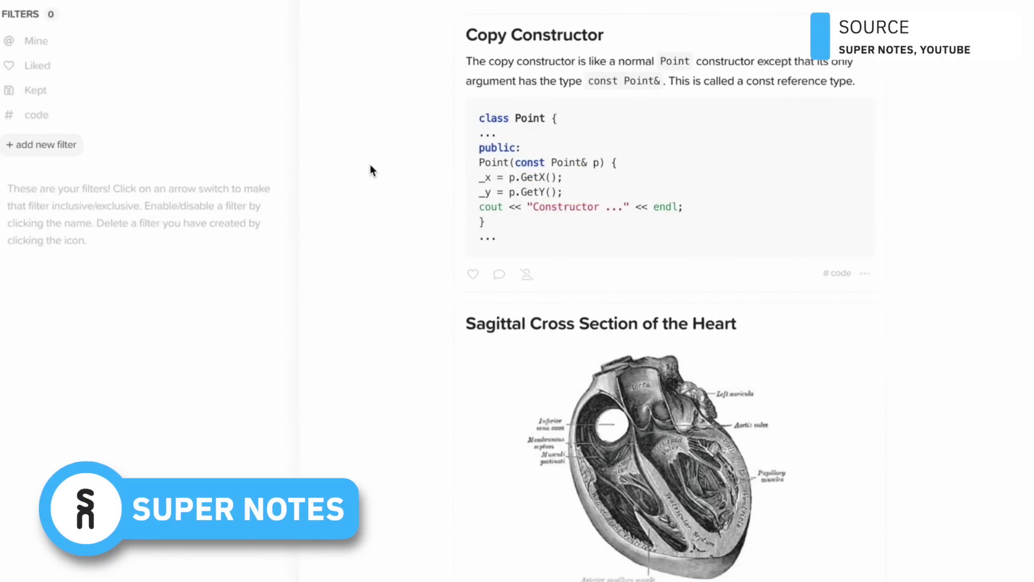
{"action": "scroll", "coordinate": [370, 164], "scroll_direction": "down", "scroll_amount": 5}
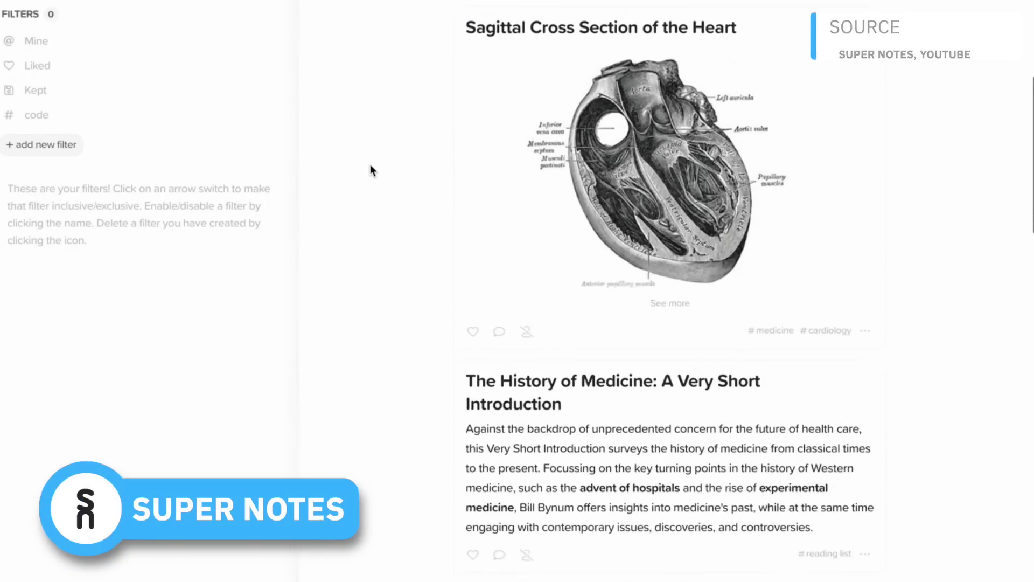
{"action": "scroll", "coordinate": [370, 164], "scroll_direction": "down", "scroll_amount": 5}
{"action": "scroll", "coordinate": [370, 165], "scroll_direction": "down", "scroll_amount": 1}
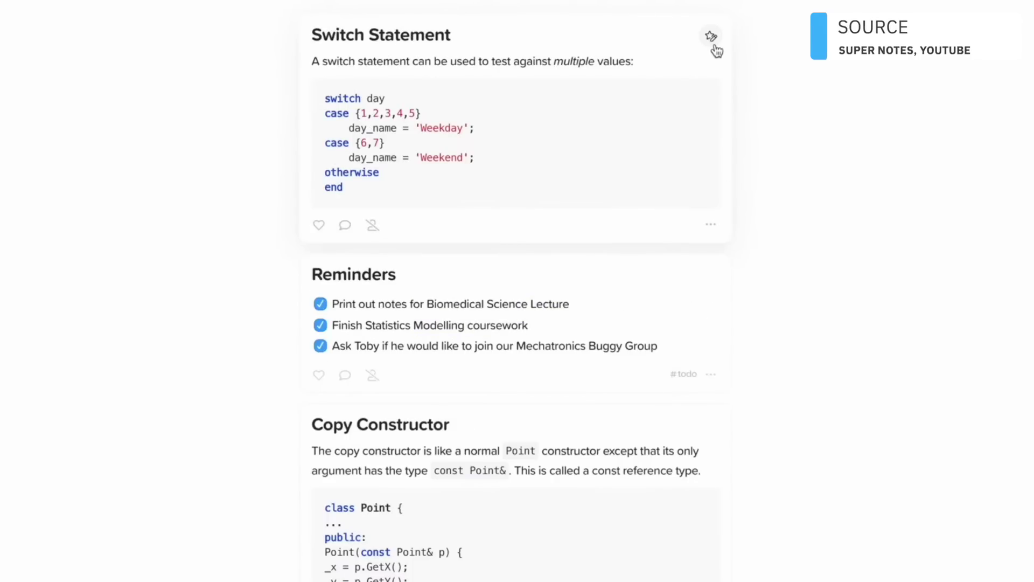
{"action": "left_click", "coordinate": [711, 39]}
{"action": "left_click", "coordinate": [768, 62]}
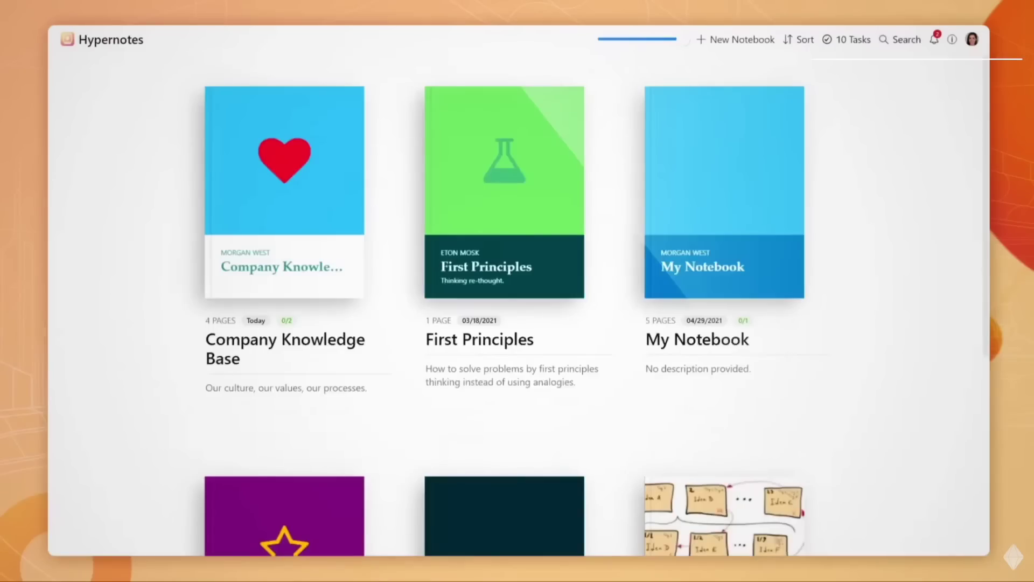
{"action": "scroll", "coordinate": [517, 323], "scroll_direction": "down", "scroll_amount": 5}
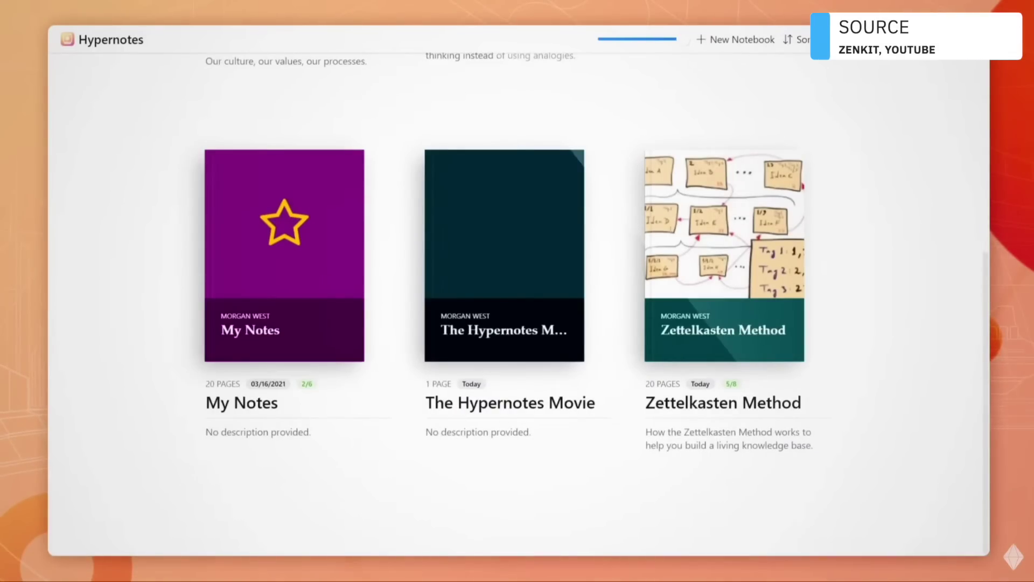